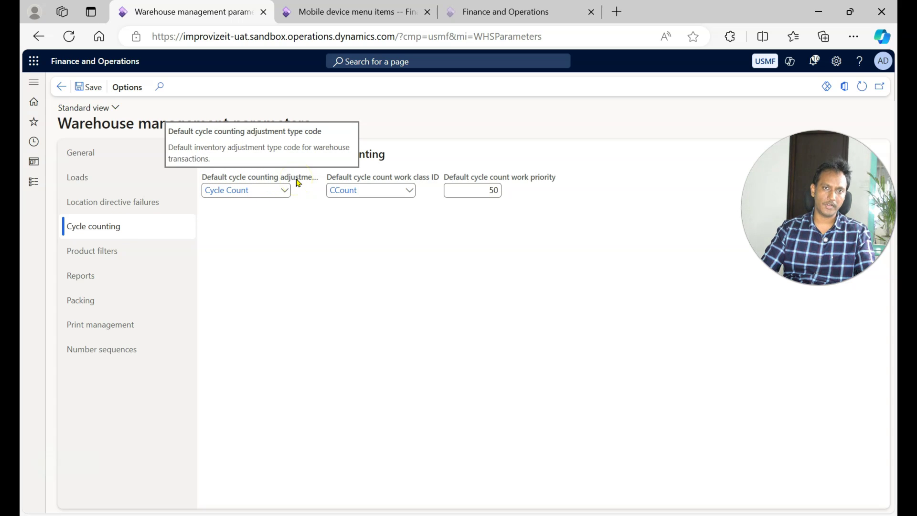
View the details of the default cycle counting adjustment type, examine all its columns, and return to the warehouse management parameters
right_click(285, 191)
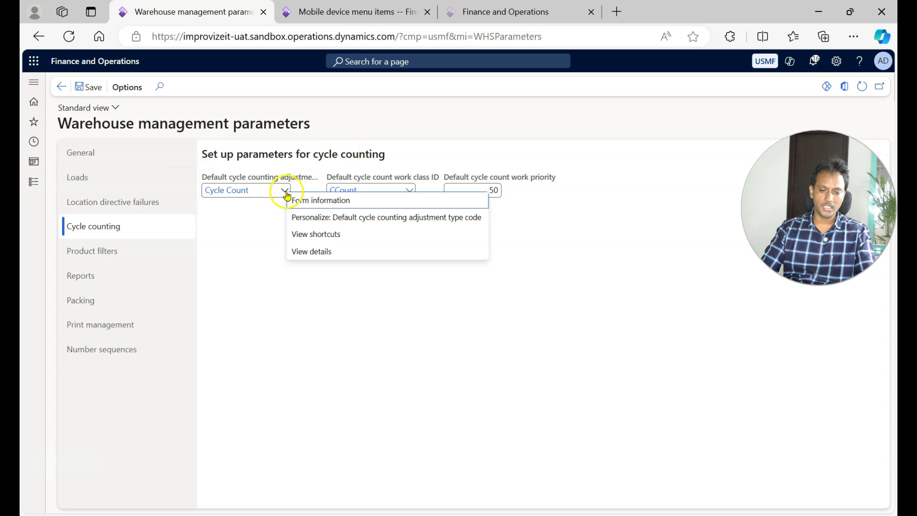
click(329, 257)
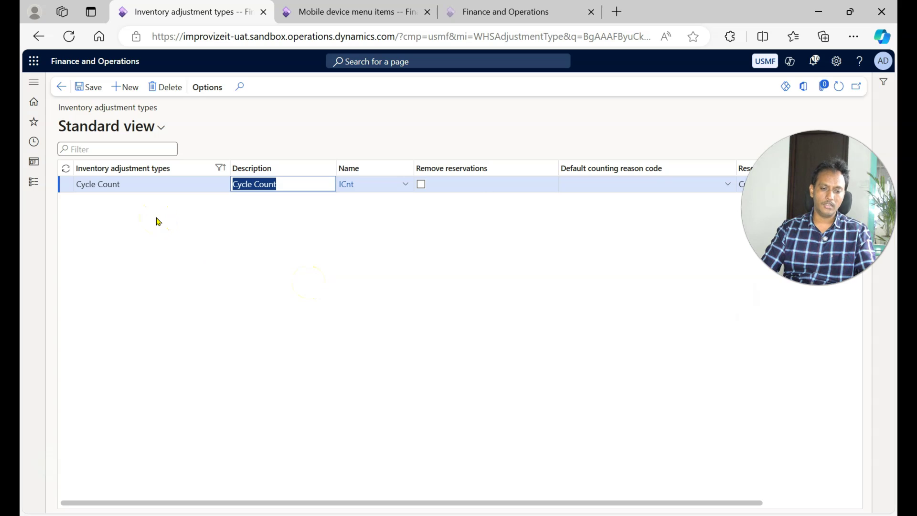
click(148, 184)
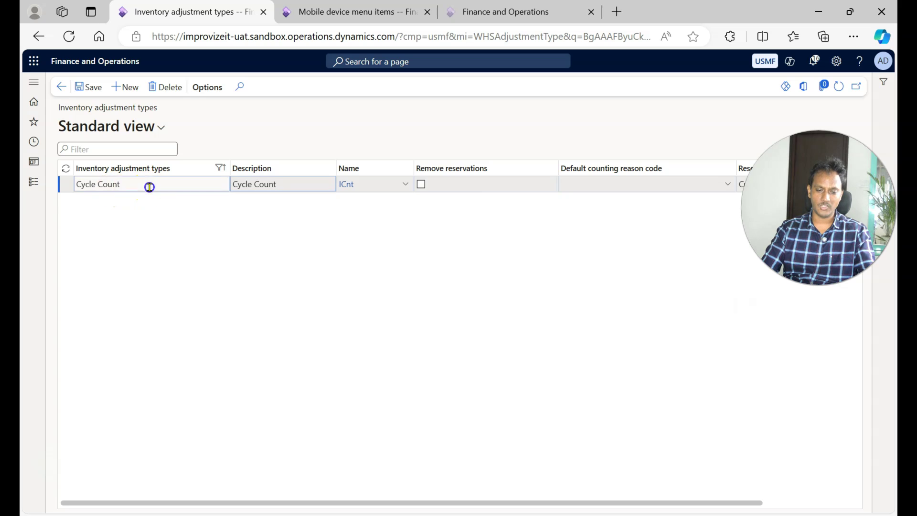
click(295, 217)
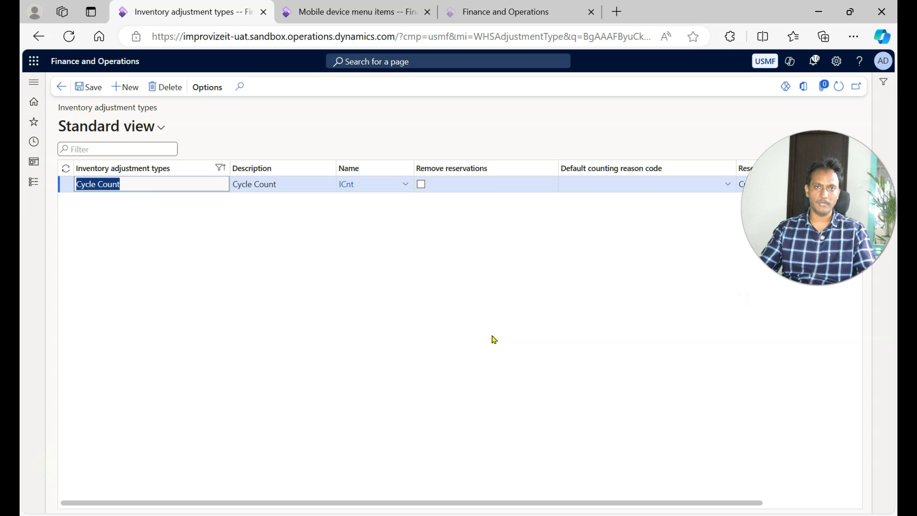
drag(488, 502, 663, 489)
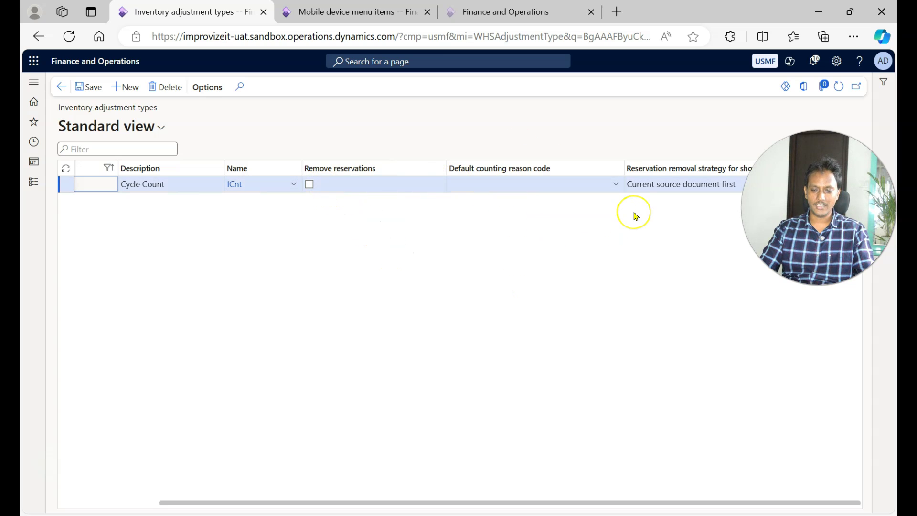
click(407, 330)
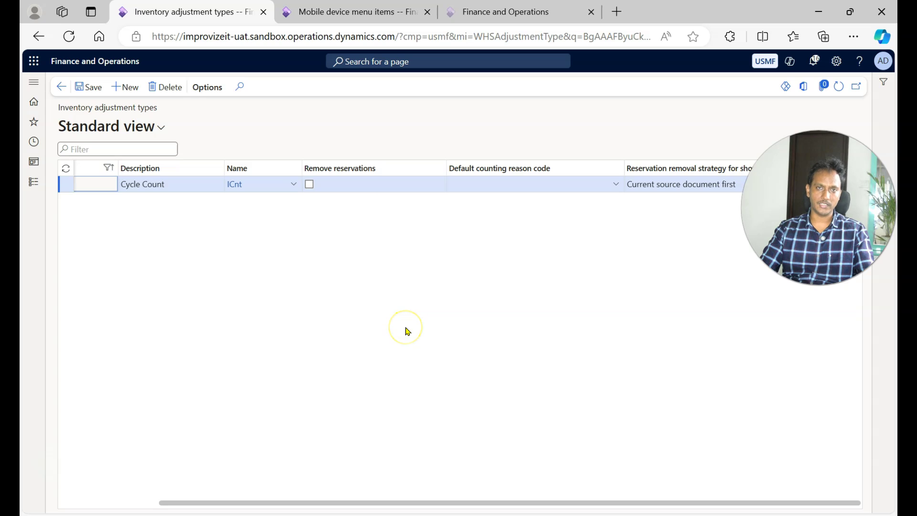
drag(208, 501, 55, 424)
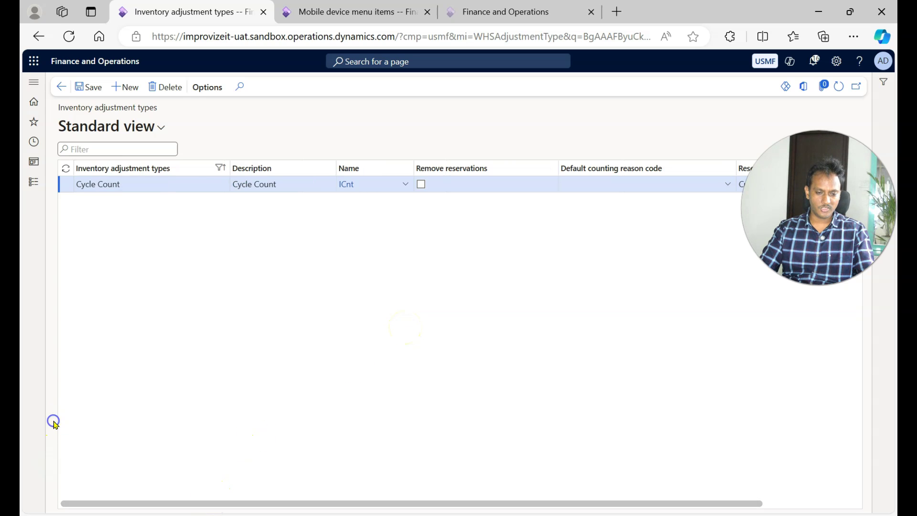
click(61, 86)
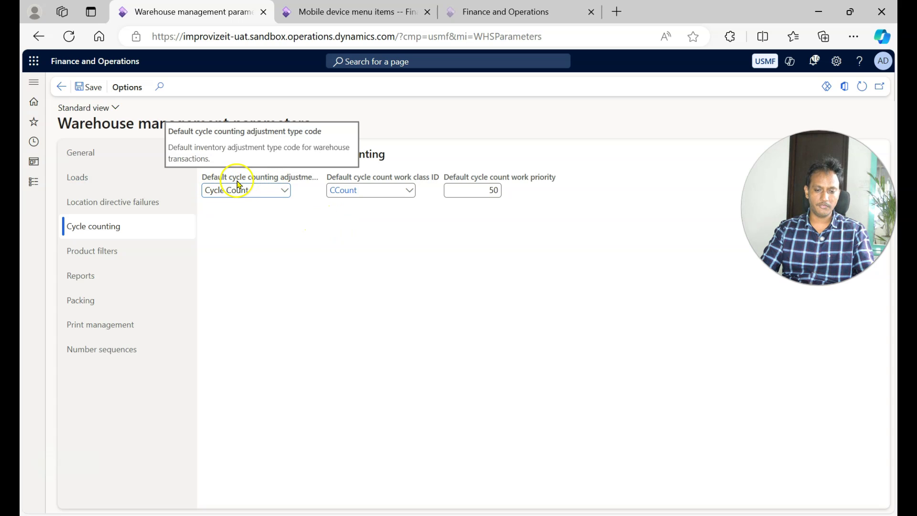
Examine the default cycle count work class ID and default cycle count work priority in the cycle counting parameters
click(379, 185)
click(500, 265)
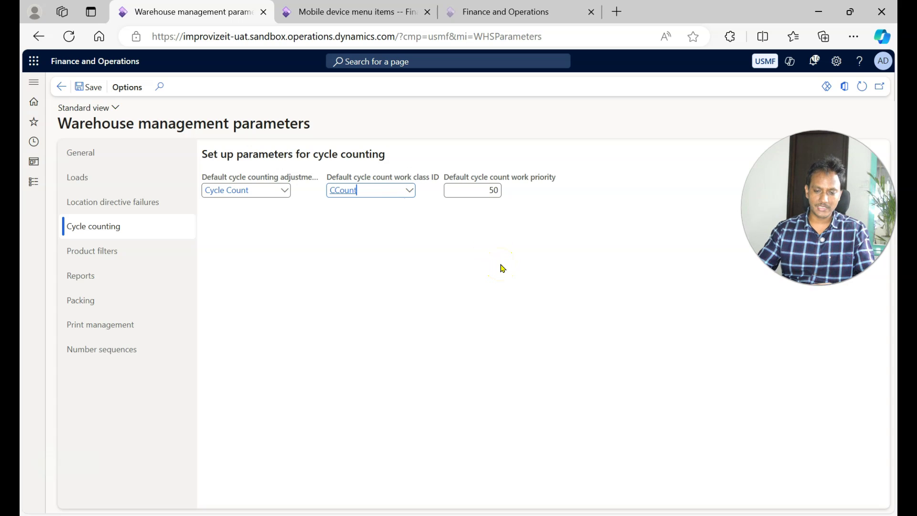
click(372, 204)
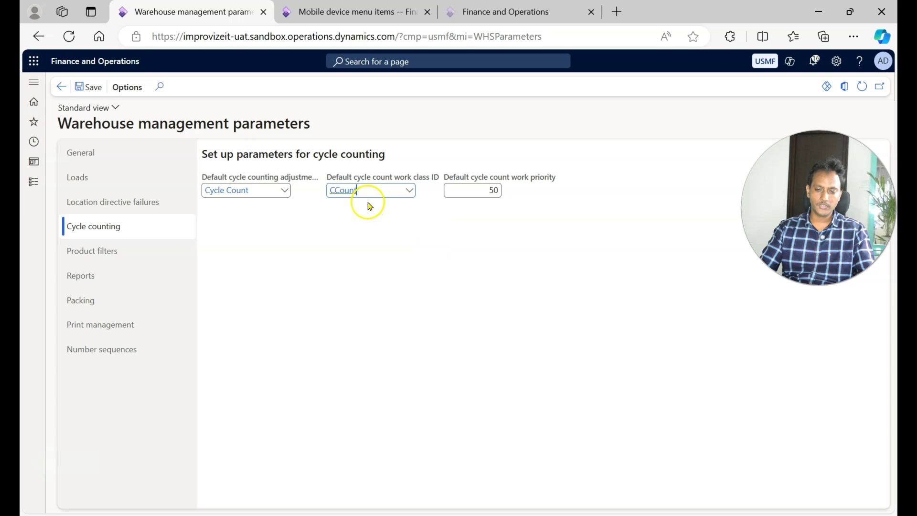
click(390, 193)
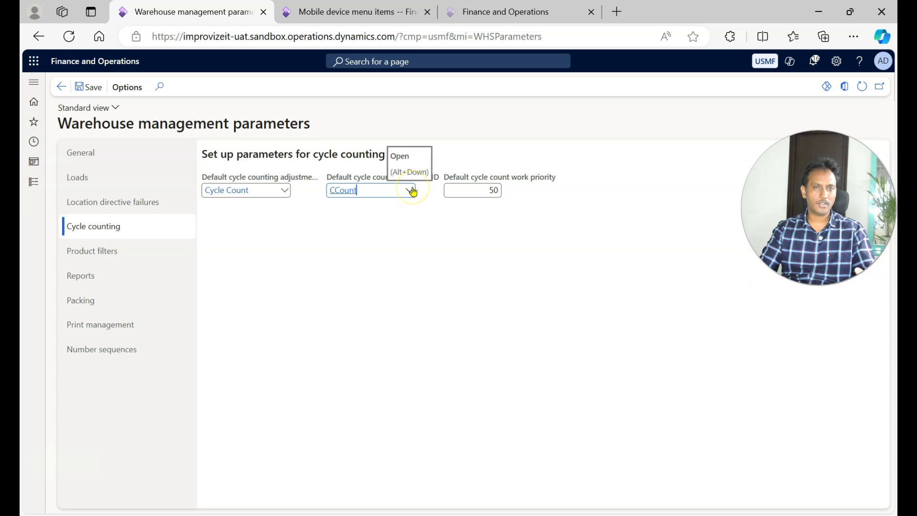
click(469, 191)
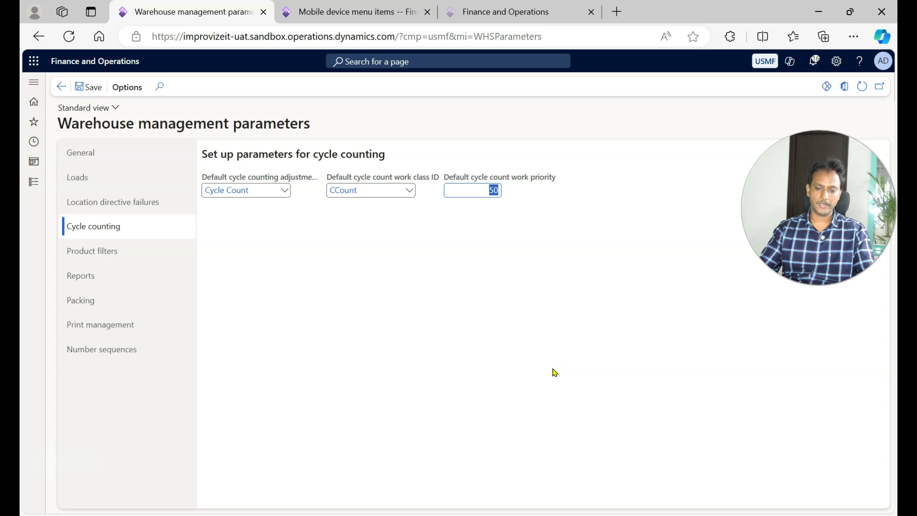
click(465, 191)
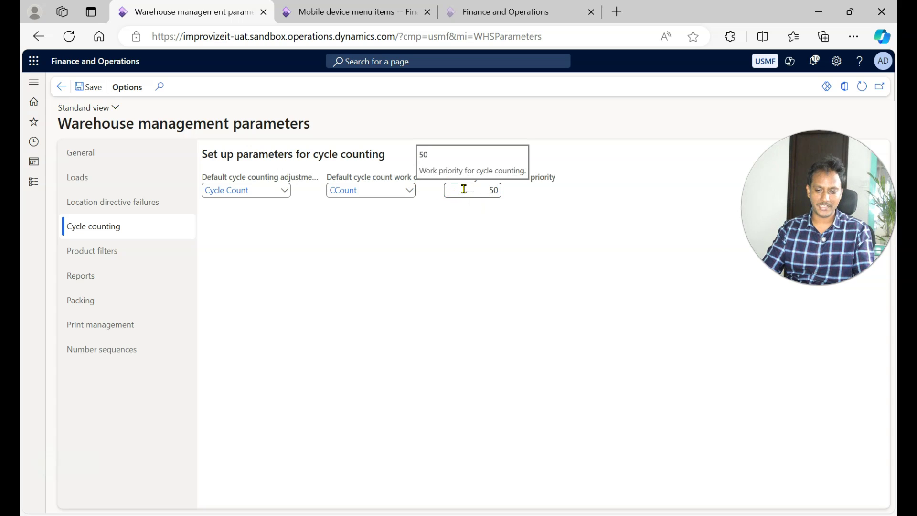
double_click(464, 189)
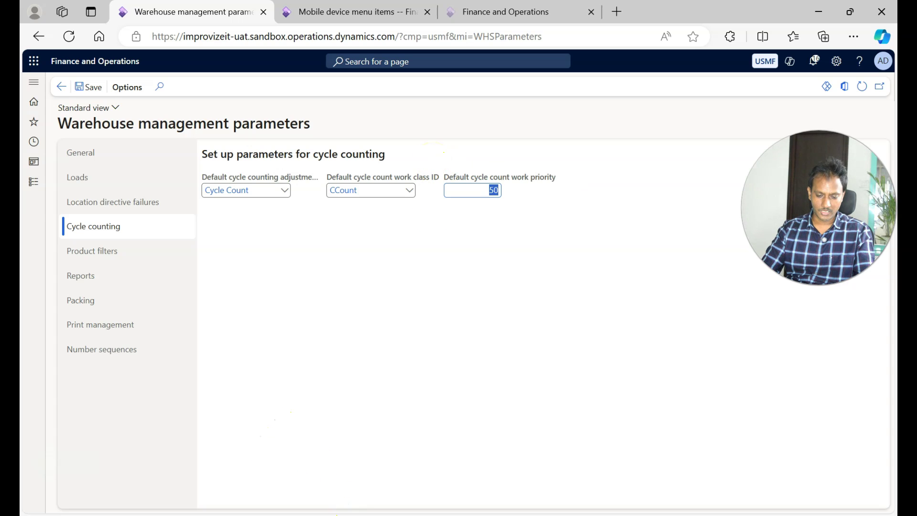
Check the configuration overview slide, return to Finance and Operations, search for "location profiles" and open the Location profiles page
click(434, 466)
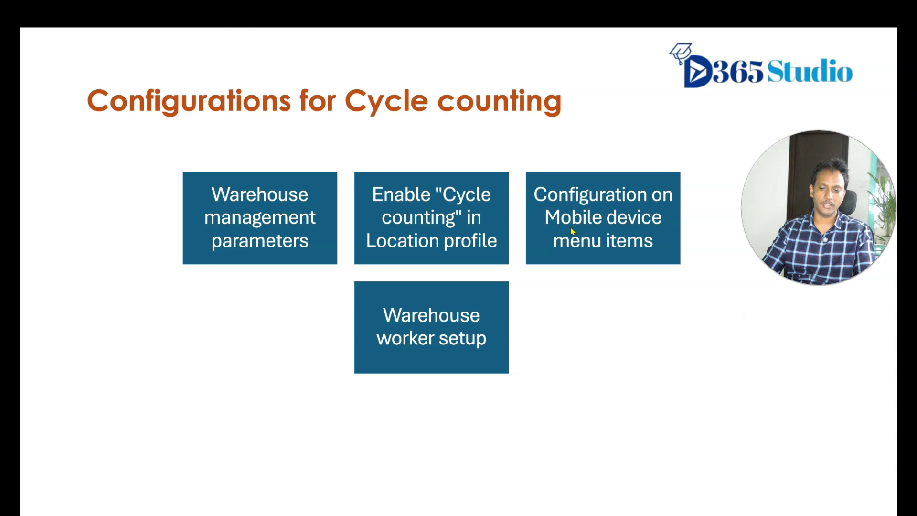
key(alt+Tab)
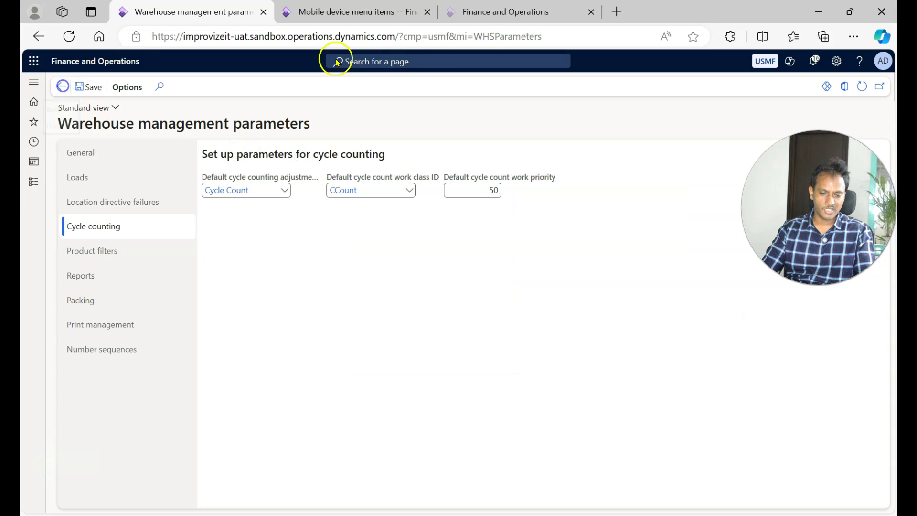
click(434, 62)
text(location profiles)
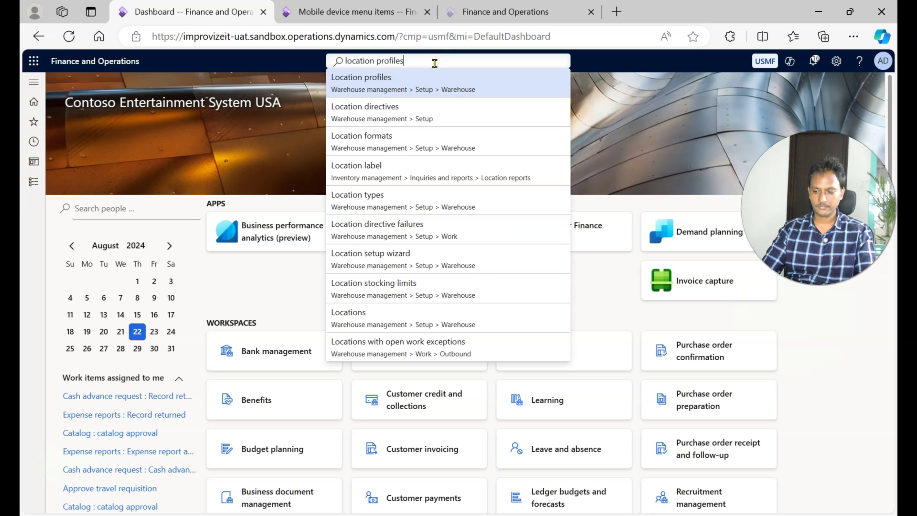
click(393, 85)
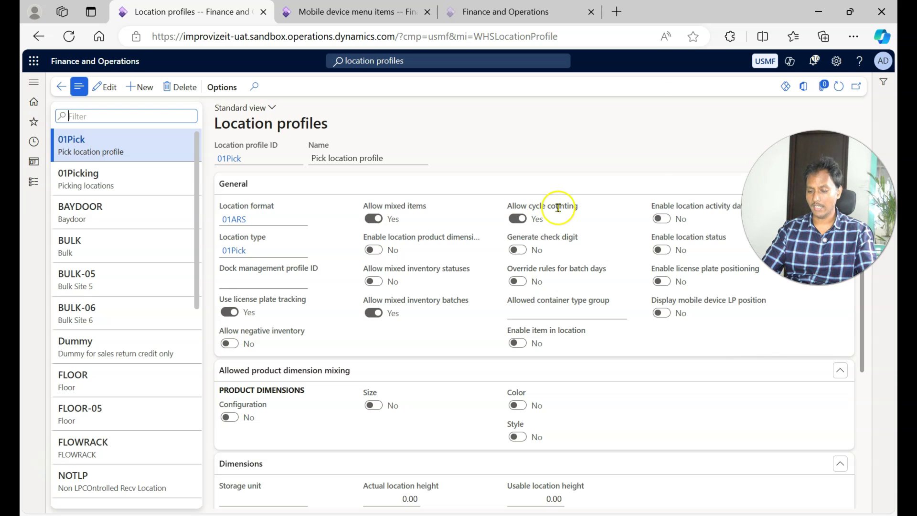
Examine the Allow cycle counting option and its description on the 01Pick location profile
mouse_move(564, 210)
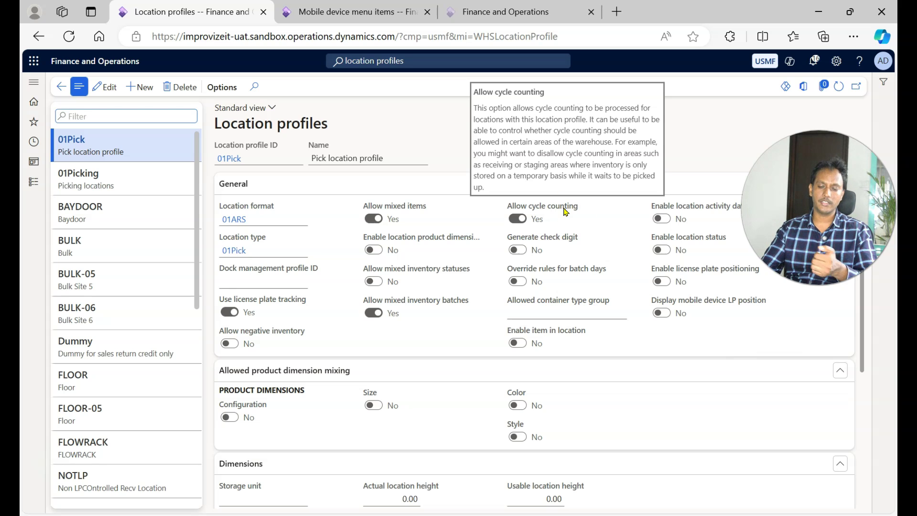
click(602, 222)
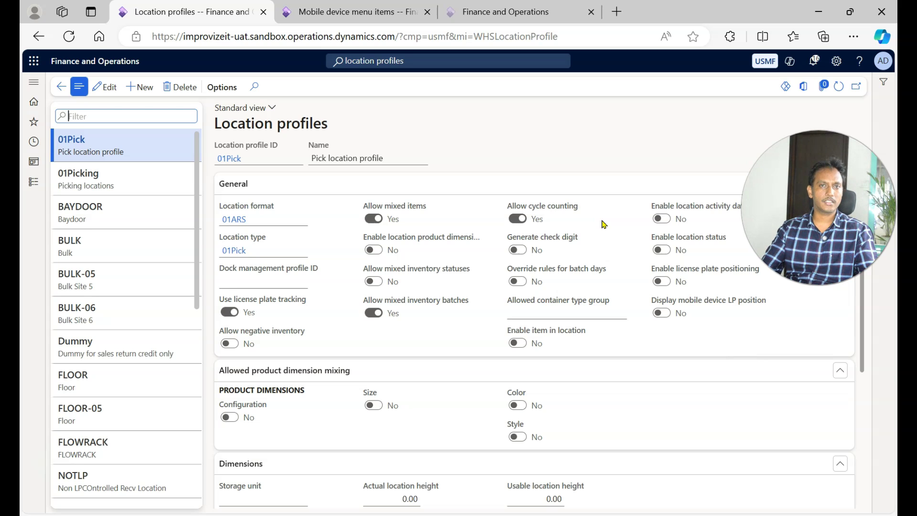
click(539, 212)
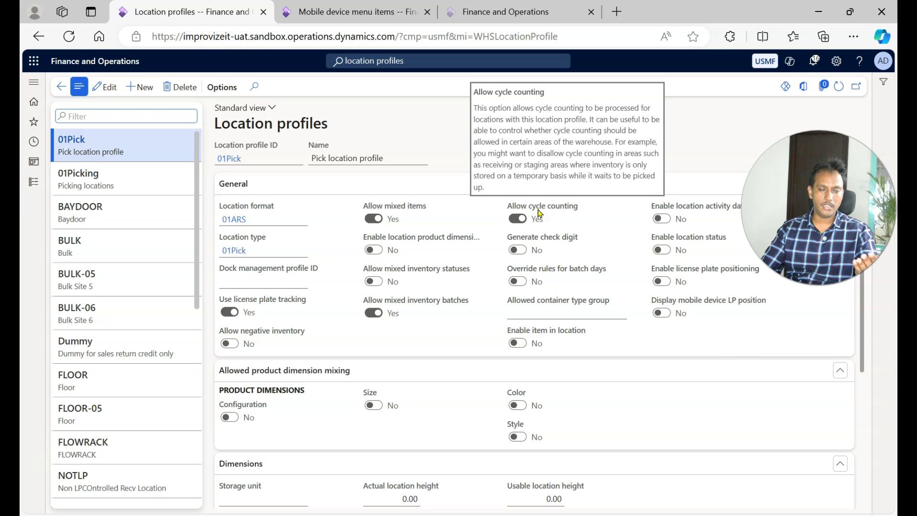
click(535, 214)
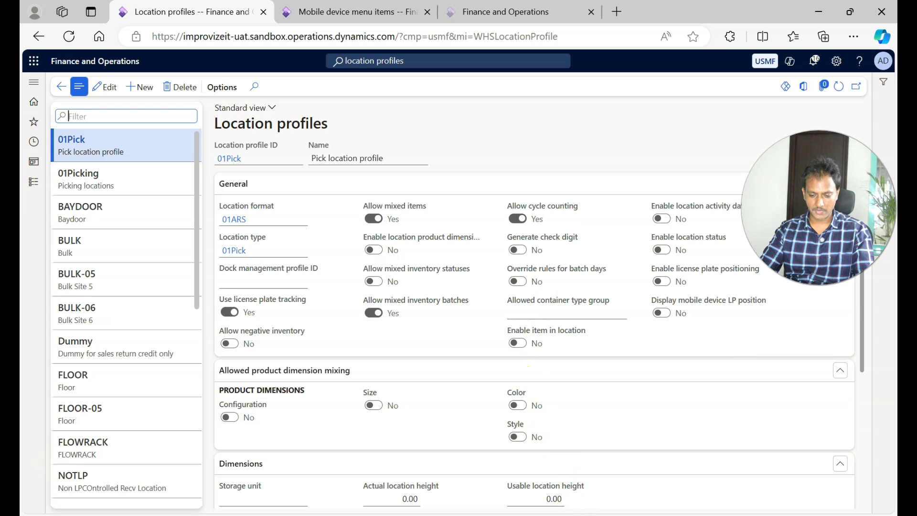
Check the configuration overview slide, switch to the Mobile device menu items page and select the Cycle Count menu item
mouse_move(380, 512)
click(455, 451)
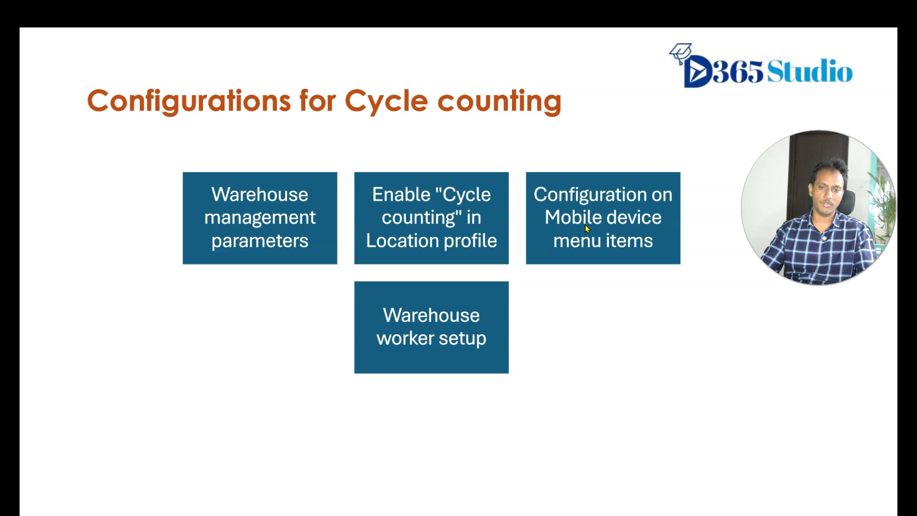
key(alt+Tab)
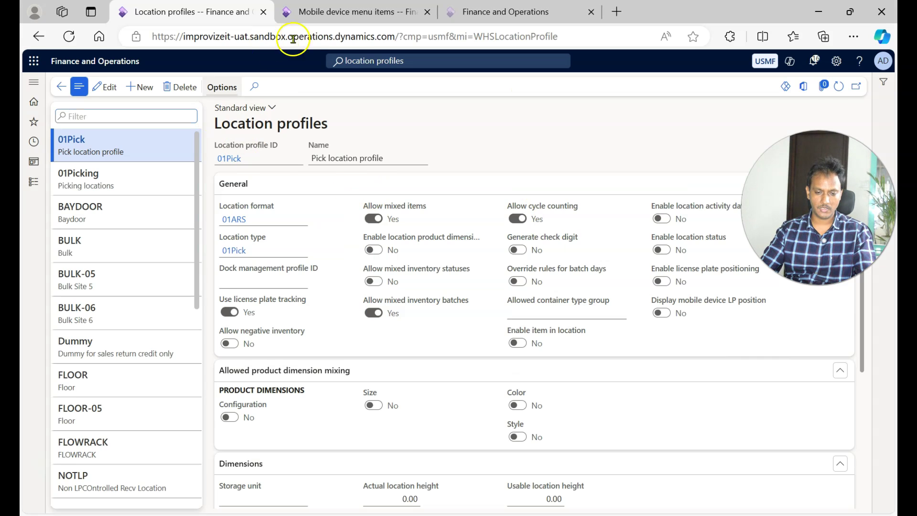
click(347, 13)
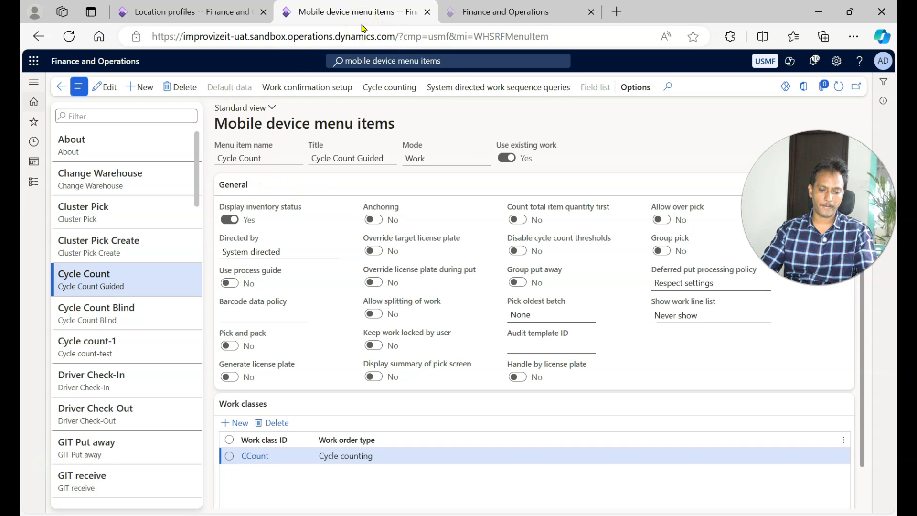
click(137, 281)
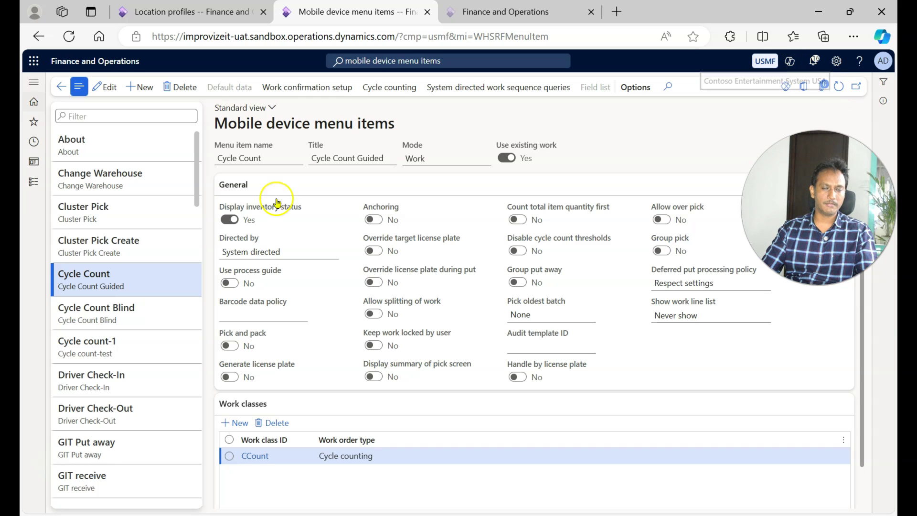
Open the Cycle Count Blind menu item and look through the full list of mobile device menu items
drag(197, 185, 199, 191)
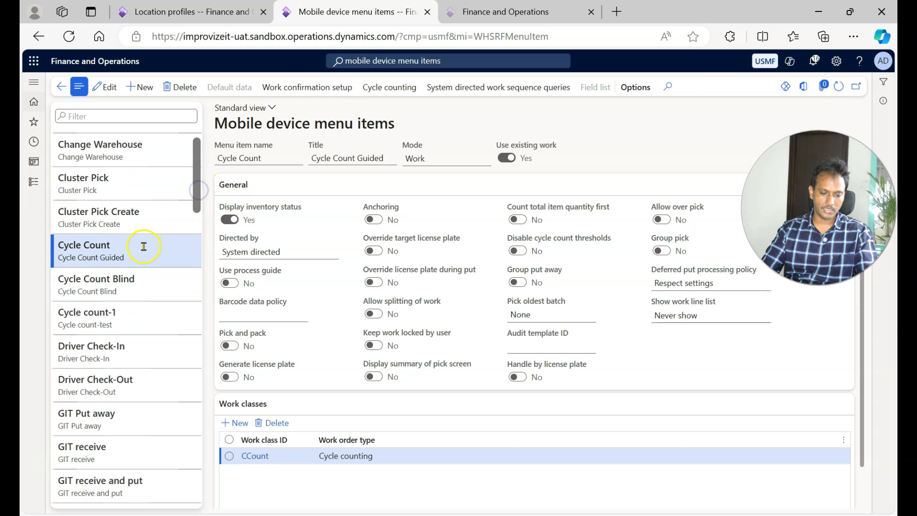
click(128, 281)
drag(196, 207, 204, 472)
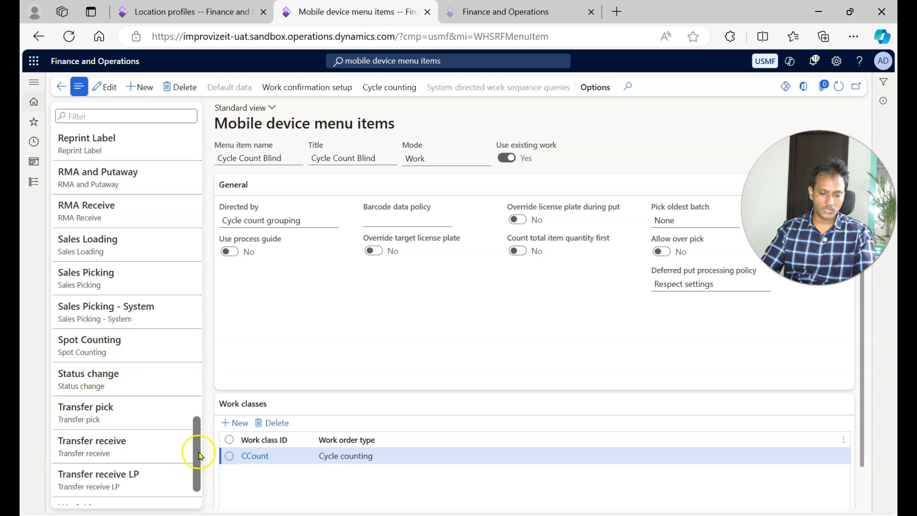
drag(200, 455, 206, 165)
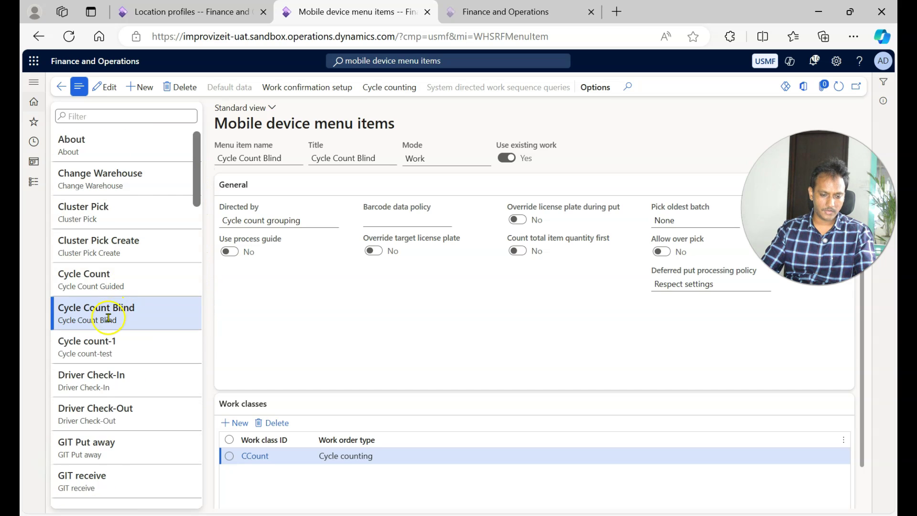
Reopen the Cycle Count menu item and examine its Directed by setting
click(110, 277)
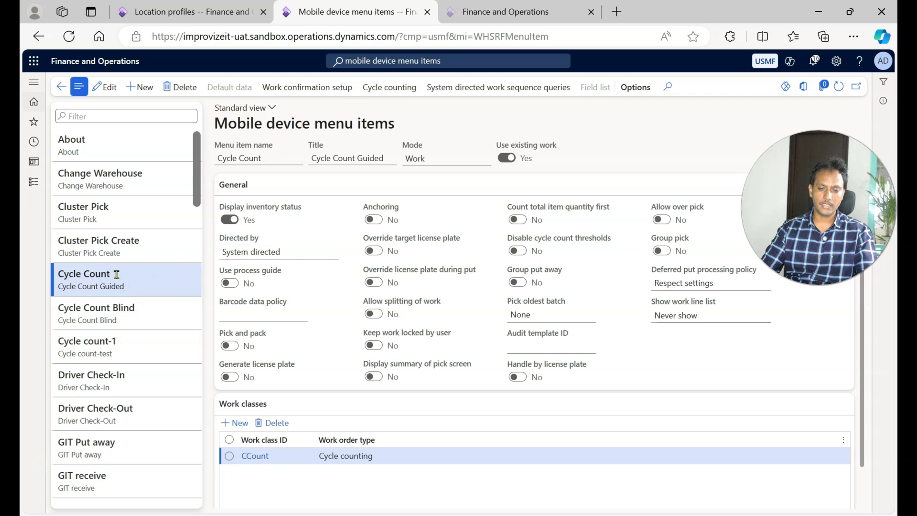
click(125, 286)
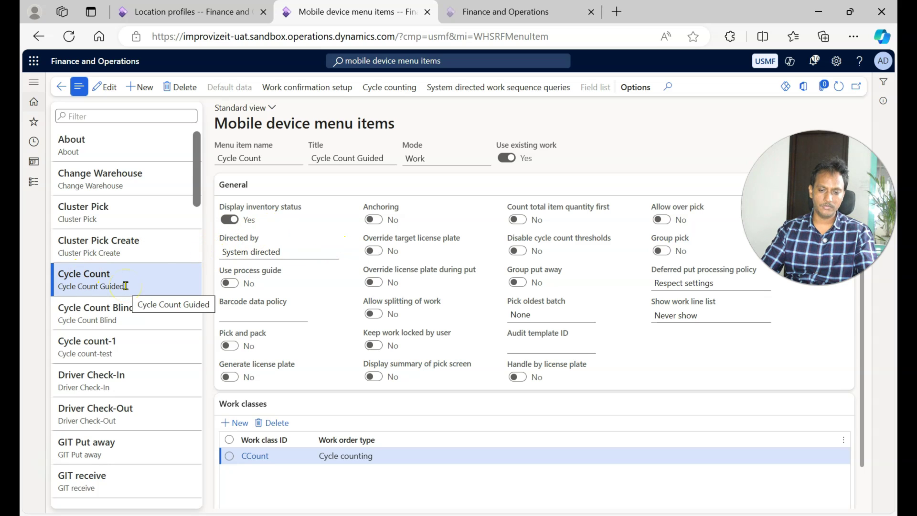
click(286, 252)
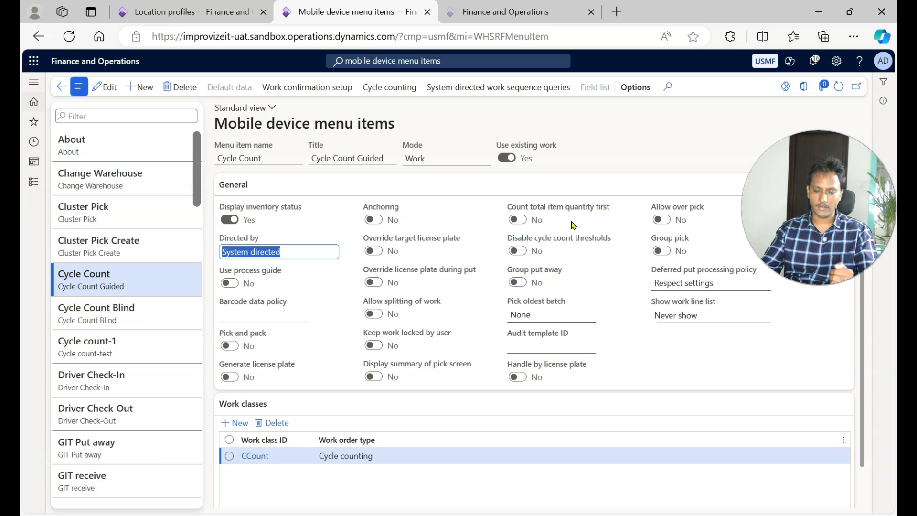
click(347, 239)
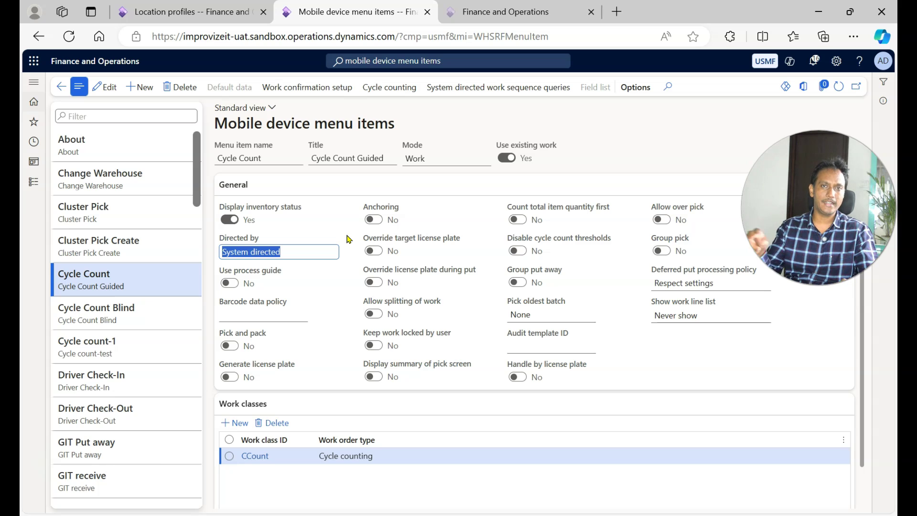
click(281, 249)
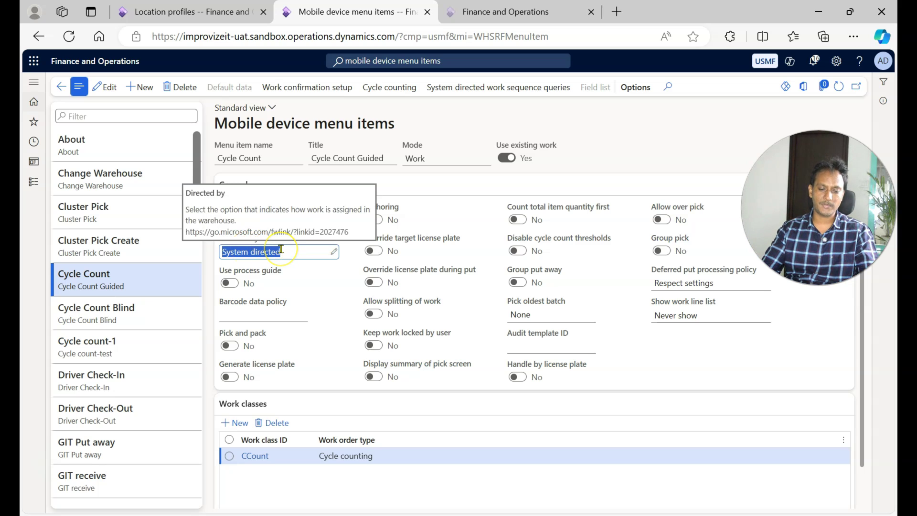
click(296, 249)
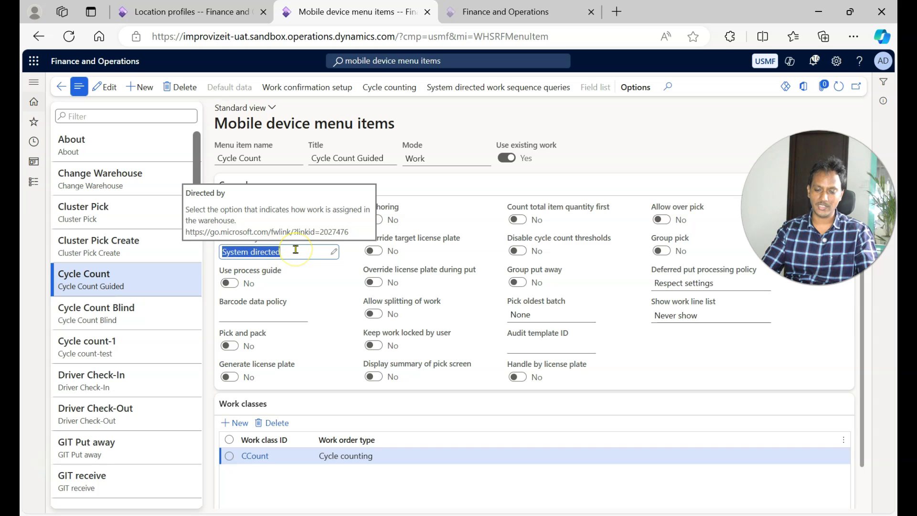
Examine the Disable cycle count thresholds and Count total item quantity first options on the Cycle Count menu item
click(304, 252)
click(354, 257)
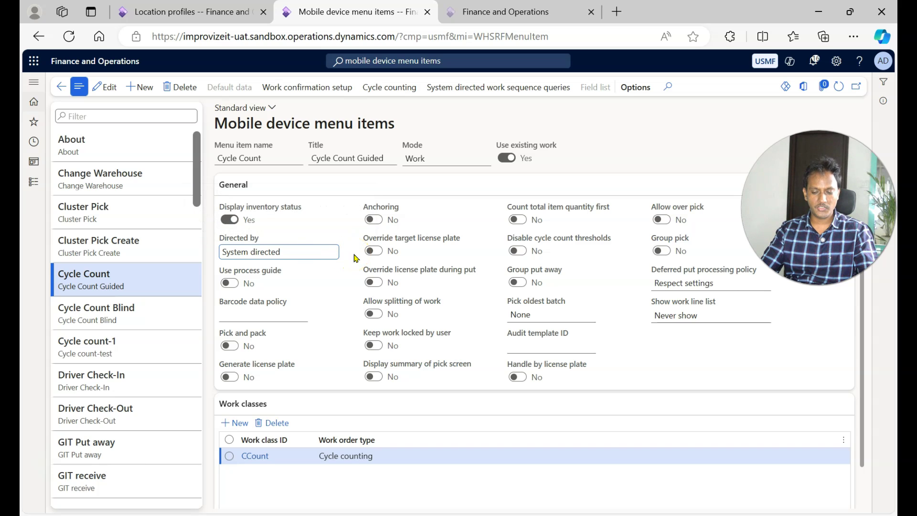
click(587, 245)
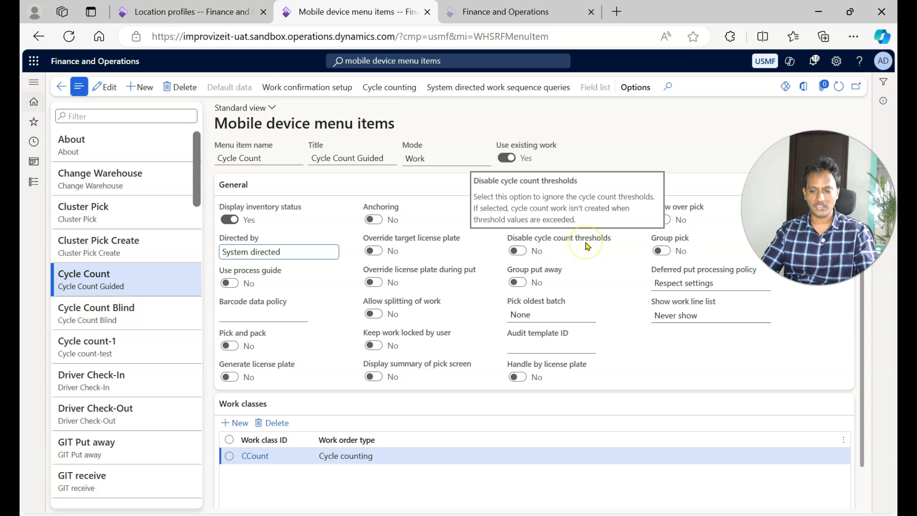
click(571, 242)
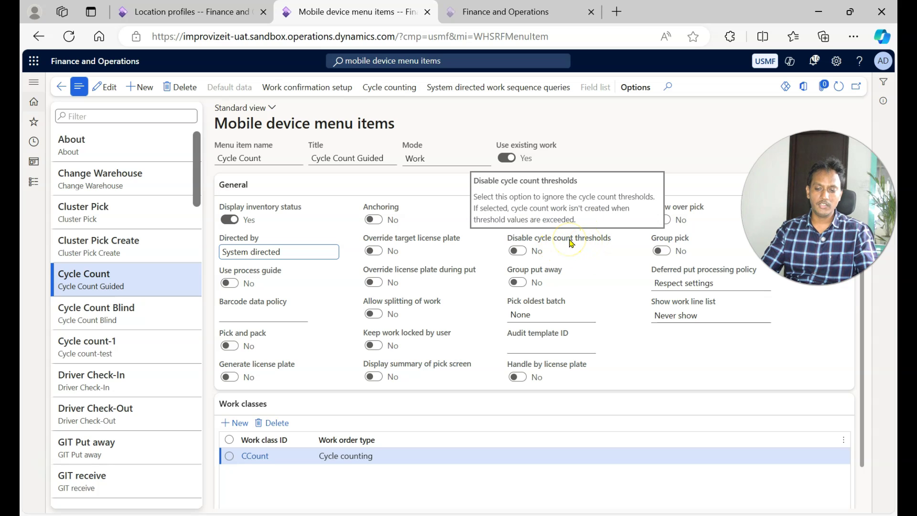
click(530, 252)
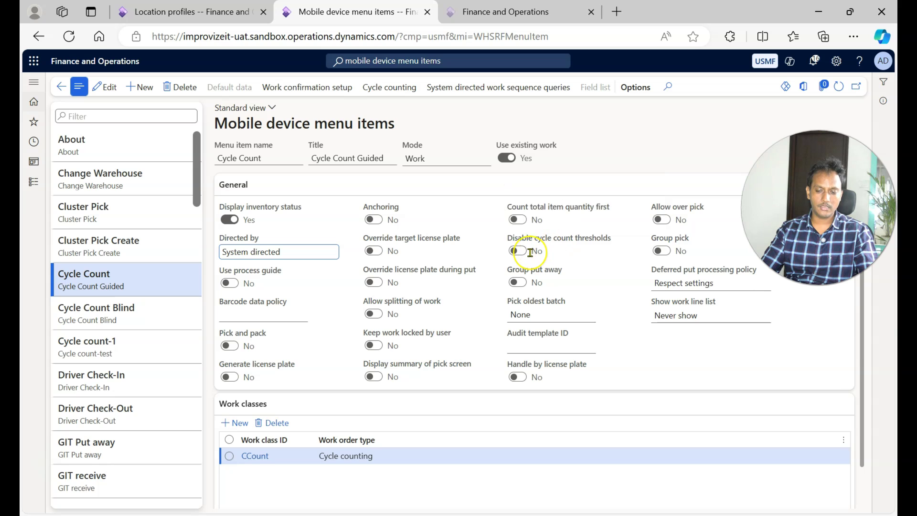
click(629, 241)
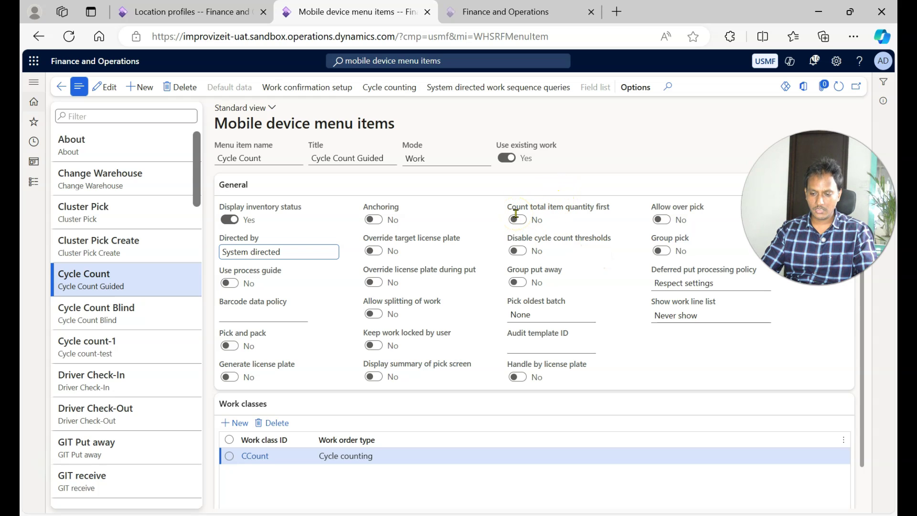
mouse_move(589, 210)
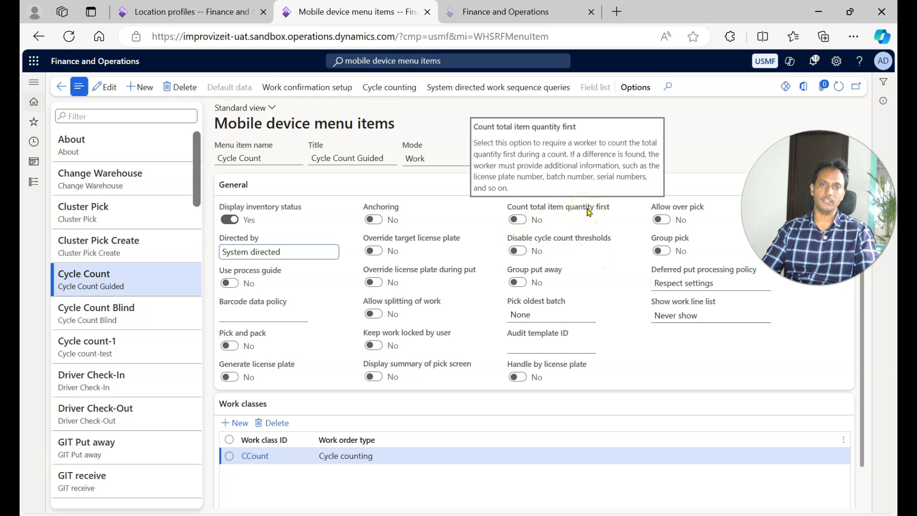
click(553, 214)
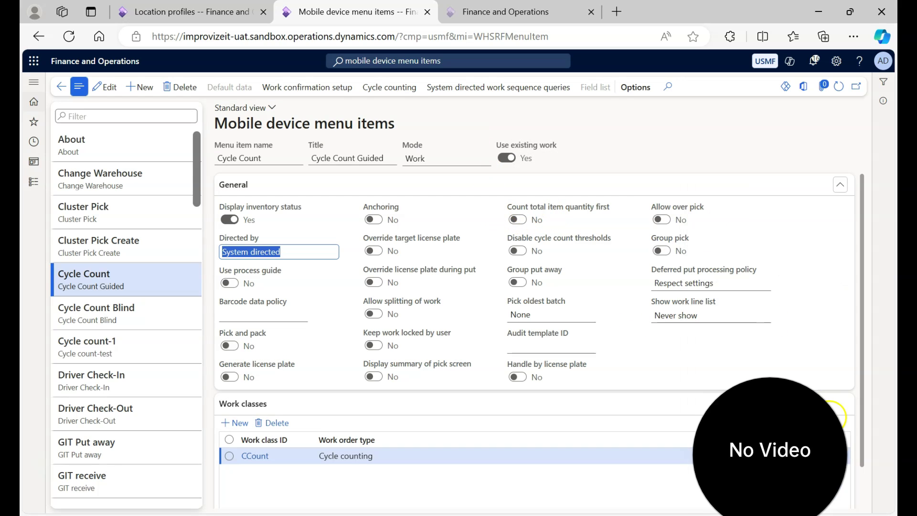
Open the cycle counting setup of the Cycle Count menu item and check the available default counting reason codes
click(377, 90)
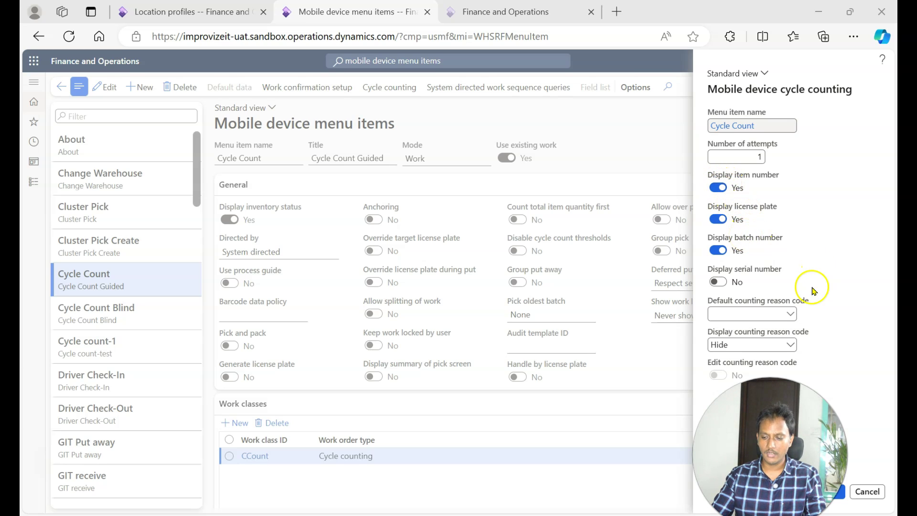
click(790, 315)
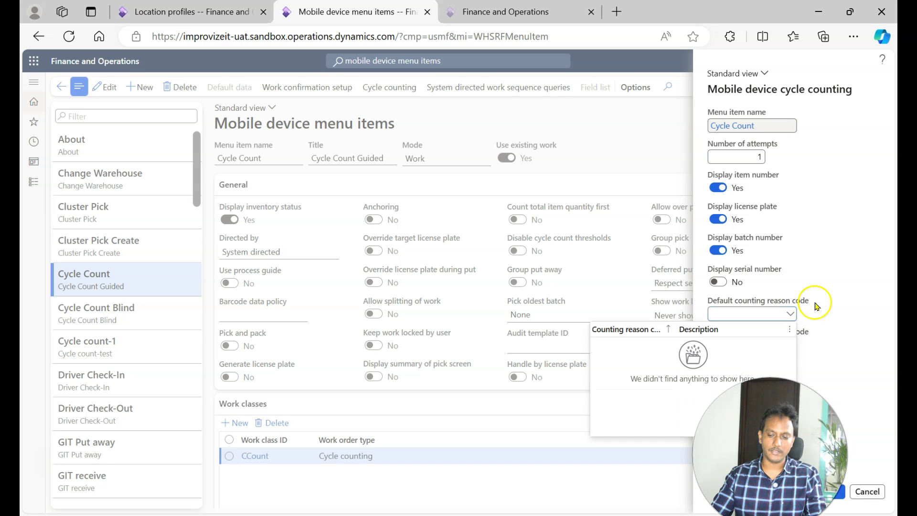
click(839, 288)
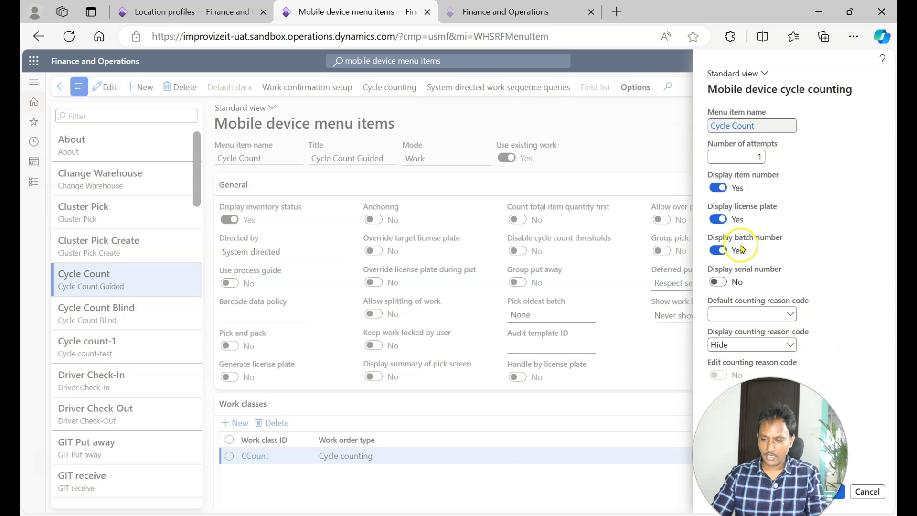
Examine the Number of attempts setting for mobile device cycle counting, then accept and close the setup
click(726, 156)
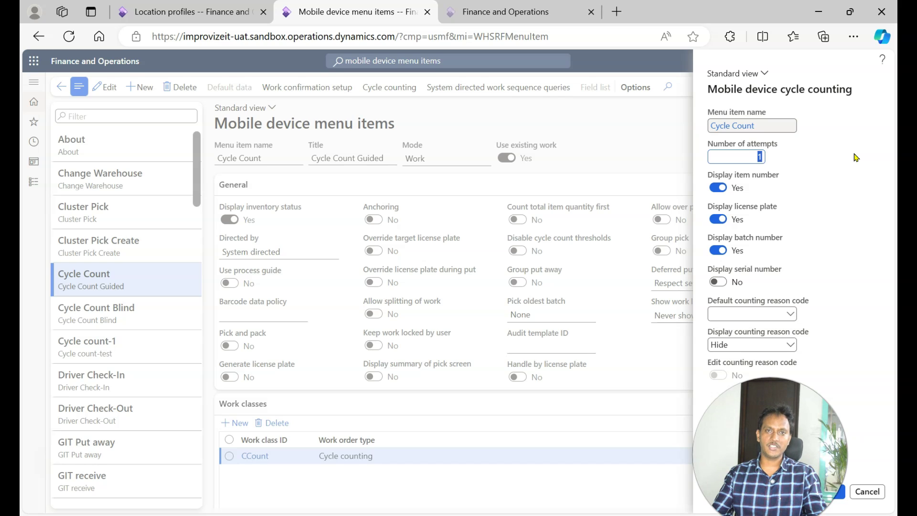
click(749, 158)
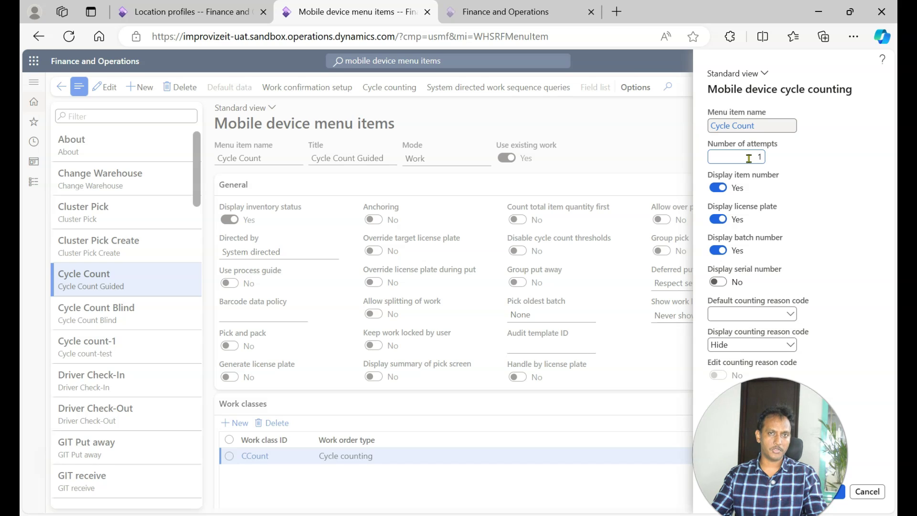
double_click(749, 158)
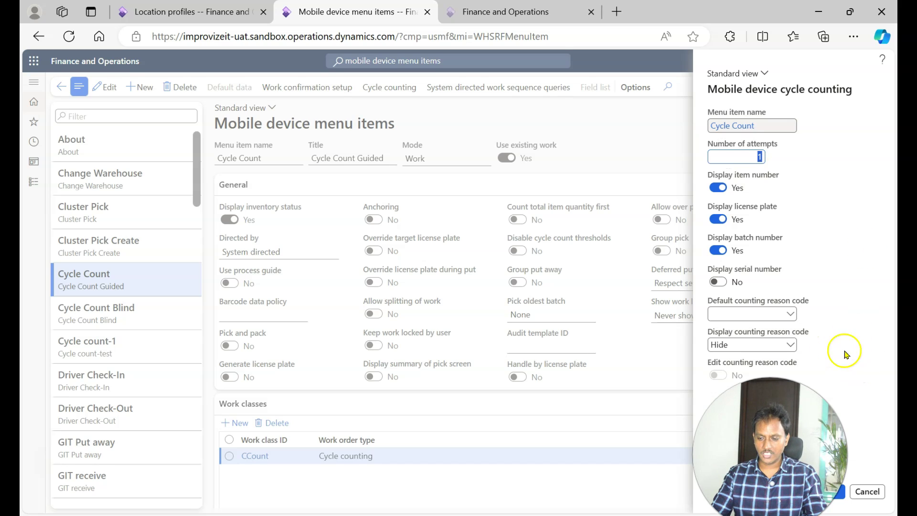
click(838, 491)
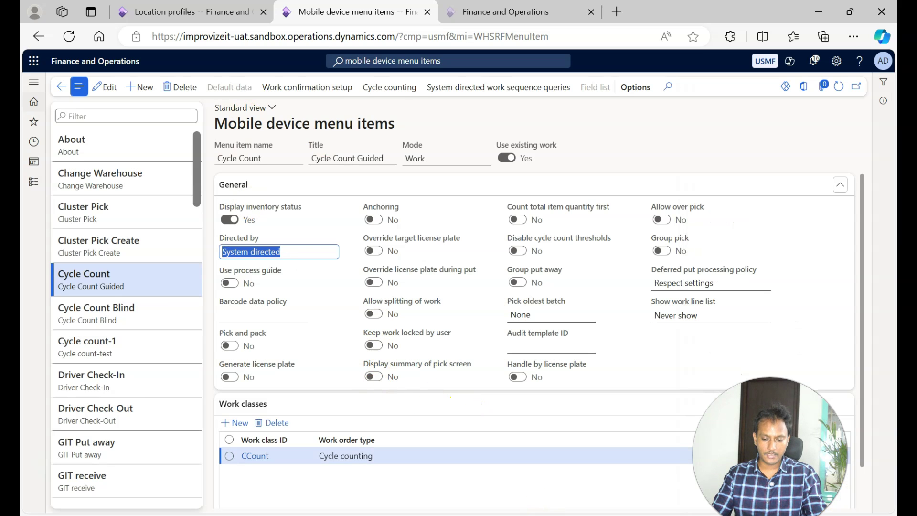
Check the configuration overview slide, return to Finance and Operations and open the Worker page from the Warehouse management setup
click(416, 466)
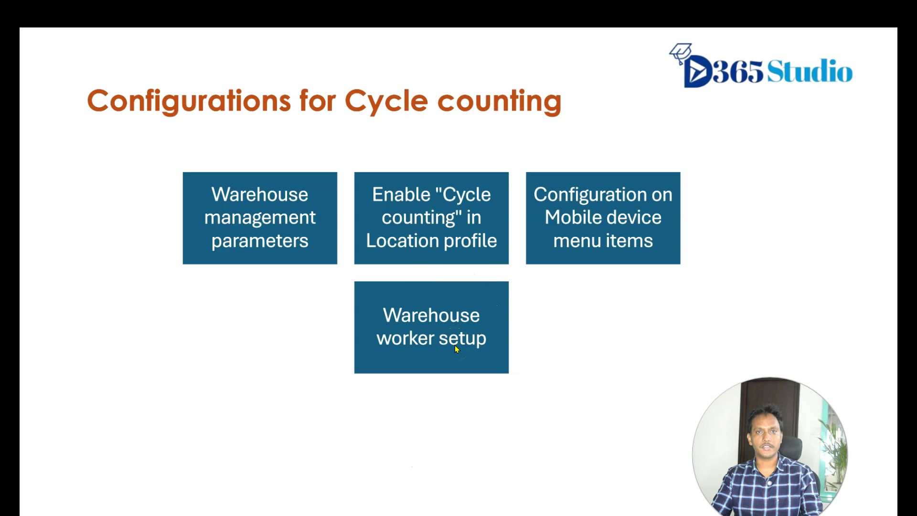
key(alt+Tab)
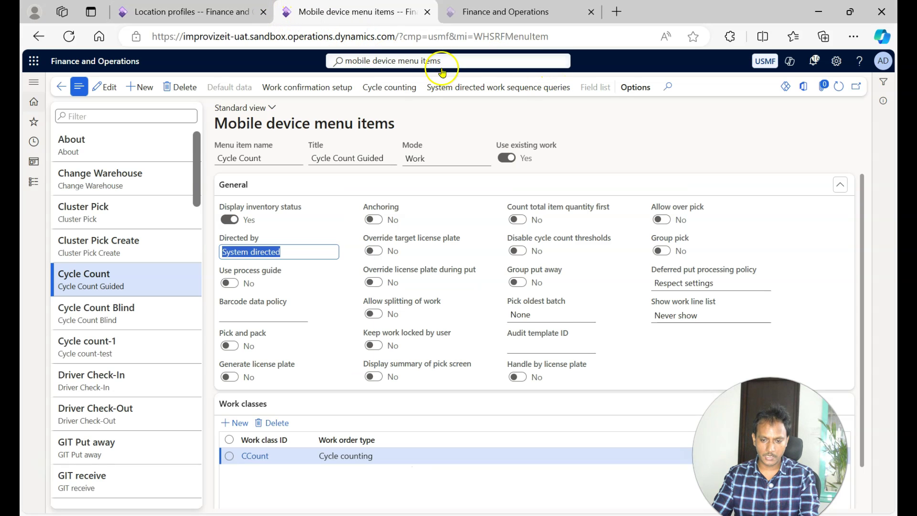
click(442, 64)
text(worker)
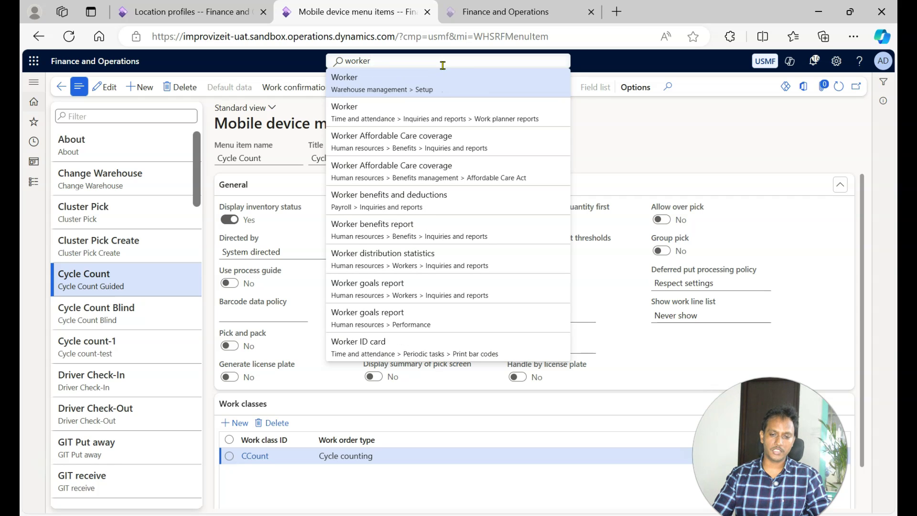
click(373, 84)
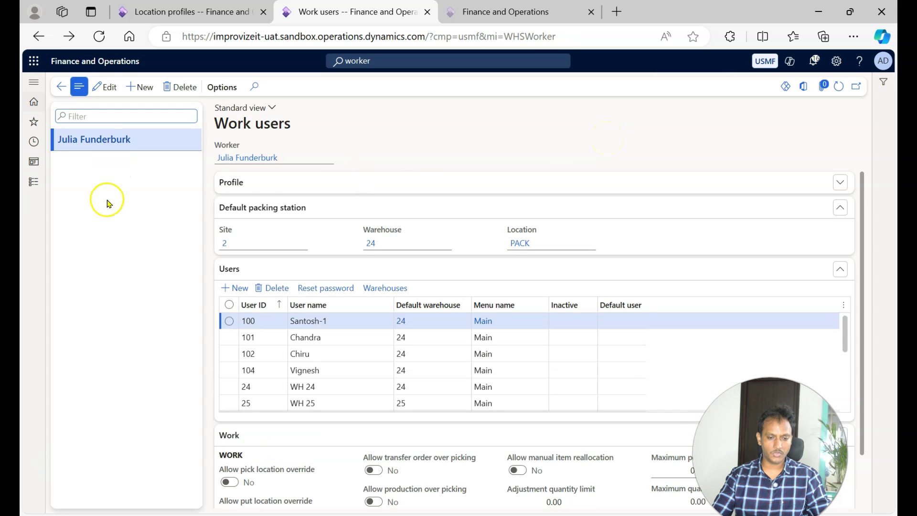
Examine the Is a cycle count supervisor option and its description in the Work section for the selected work user
drag(862, 241, 858, 377)
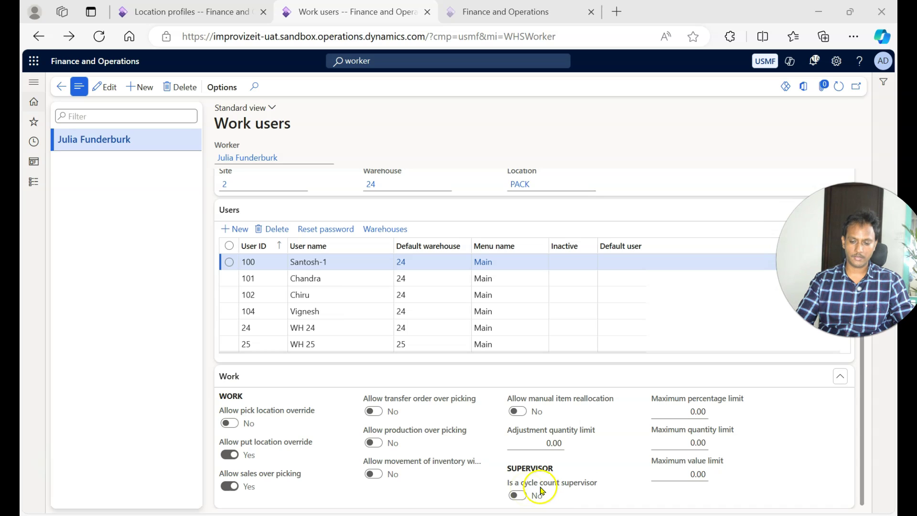
mouse_move(528, 487)
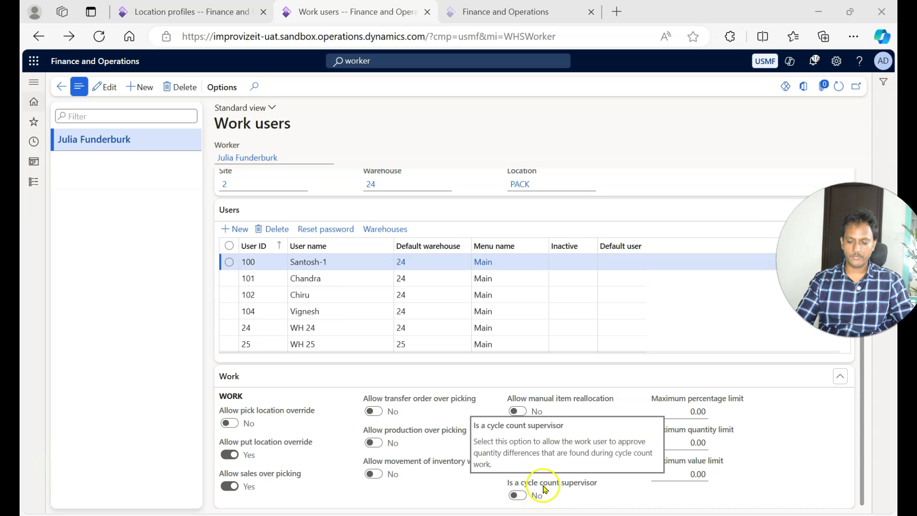